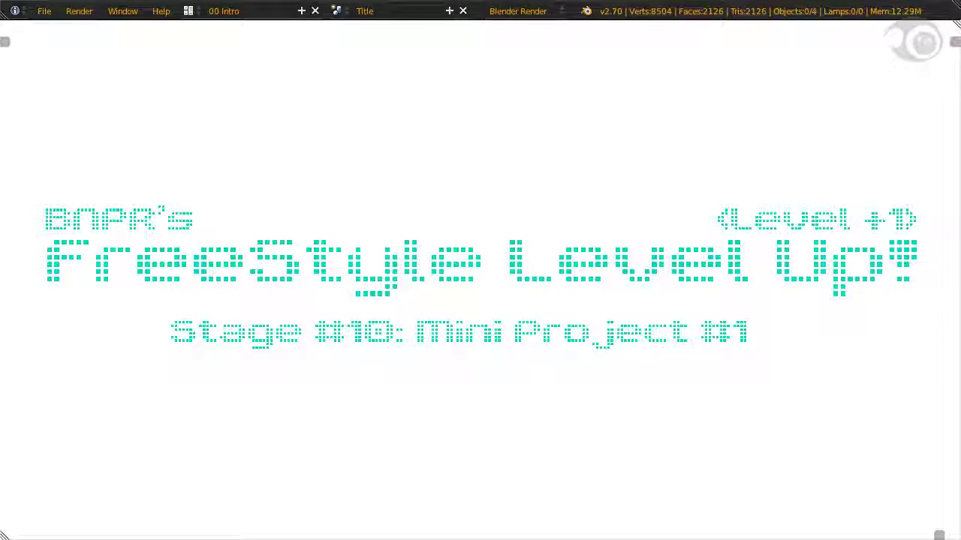
# - Switch from the title card to the frog workspace and select the frog Silky
pyautogui.hotkey('ctrl', 'Right')
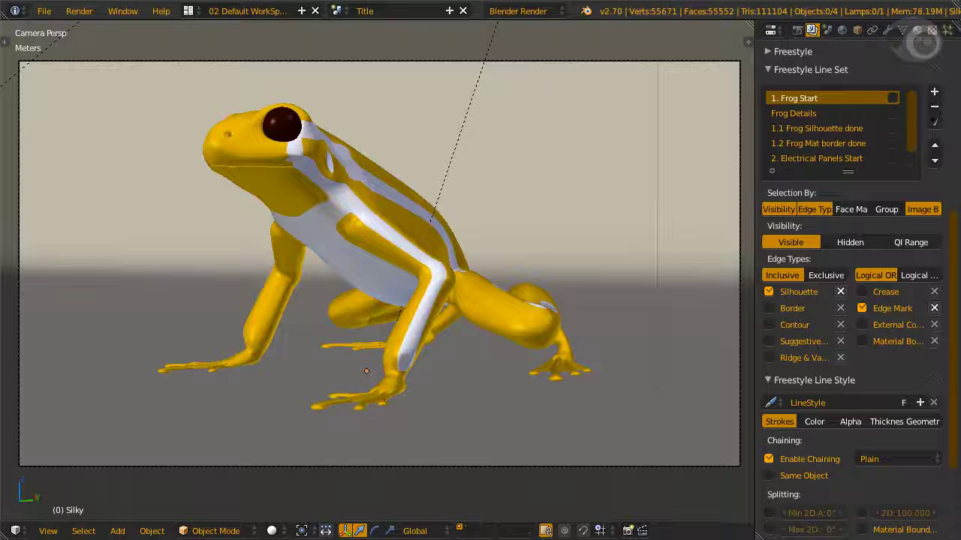
pyautogui.moveTo(480, 285); pyautogui.dragTo(355, 258, button='middle')
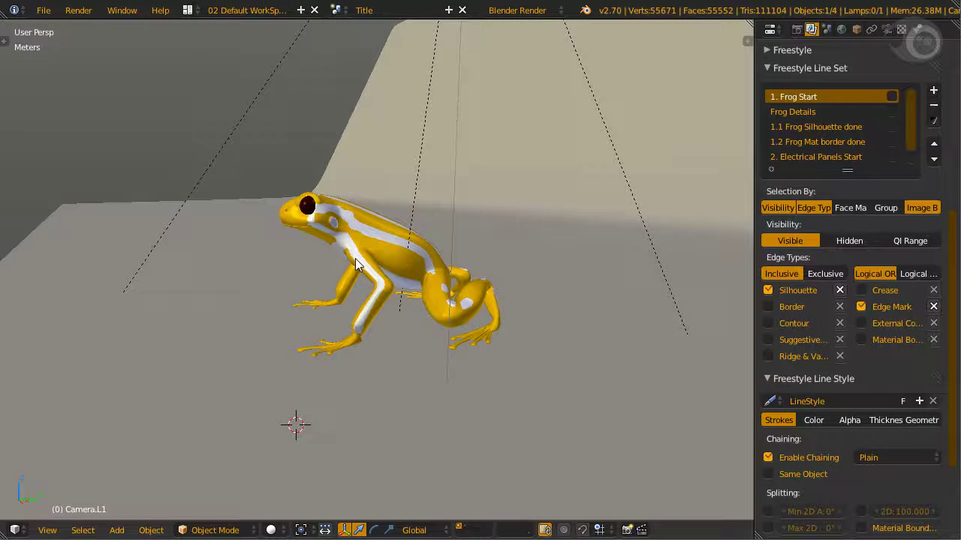
pyautogui.rightClick(355, 258)
# - Inspect the frog's mesh in Edit Mode from several angles, then return to Object Mode and camera view
pyautogui.press('Tab')
pyautogui.moveTo(390, 304); pyautogui.dragTo(415, 294, button='middle')
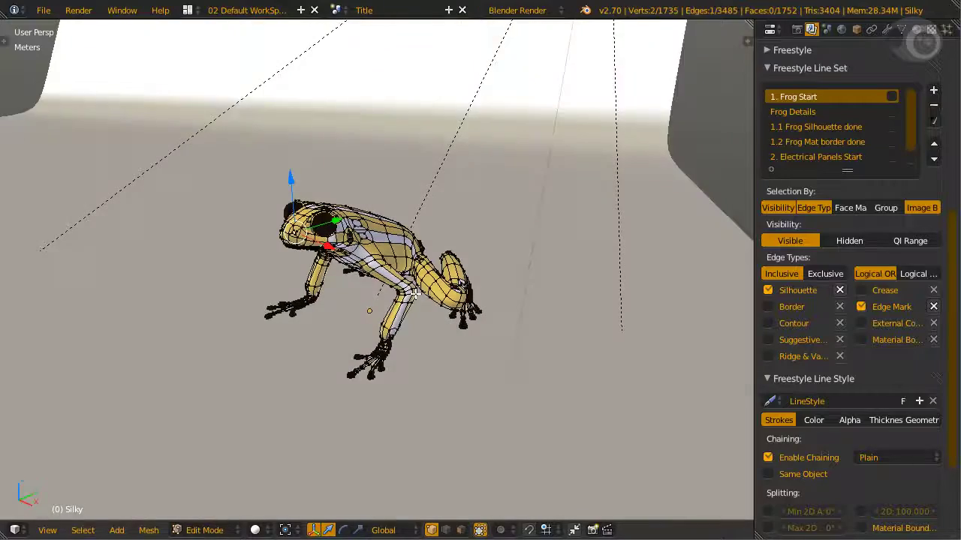
pyautogui.press('a')
pyautogui.scroll(5, 353, 297)
pyautogui.moveTo(353, 297); pyautogui.dragTo(453, 290, button='middle')
pyautogui.scroll(5, 314, 324)
pyautogui.scroll(-5, 401, 272)
pyautogui.press('Tab')
pyautogui.press('KP_0')
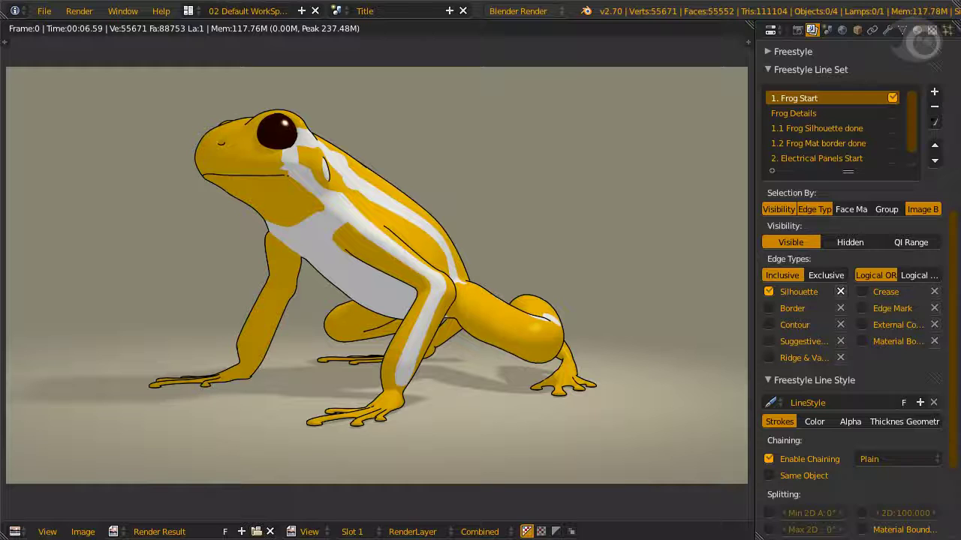
# - Return to the 3D view and render the frog with the added edge-mark strokes
pyautogui.press('Escape')
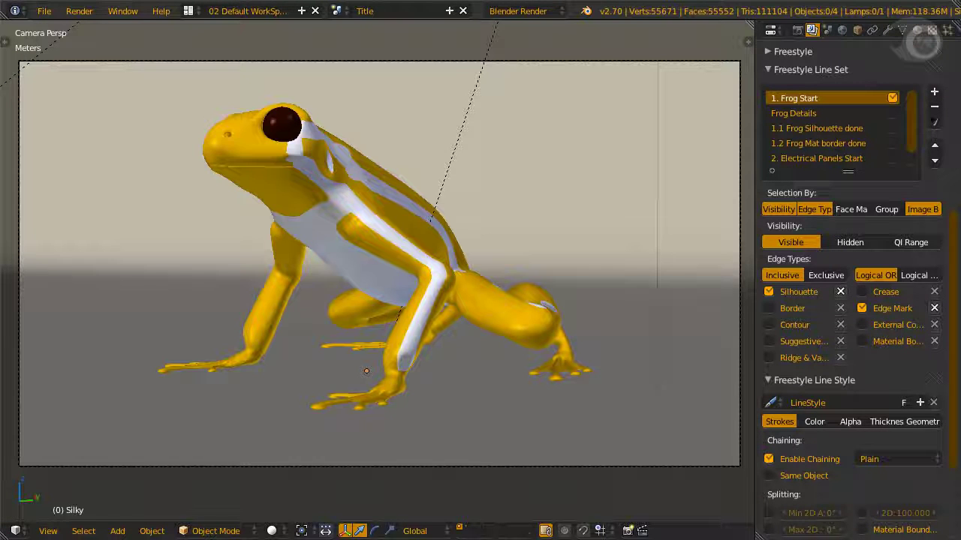
pyautogui.press('F12')
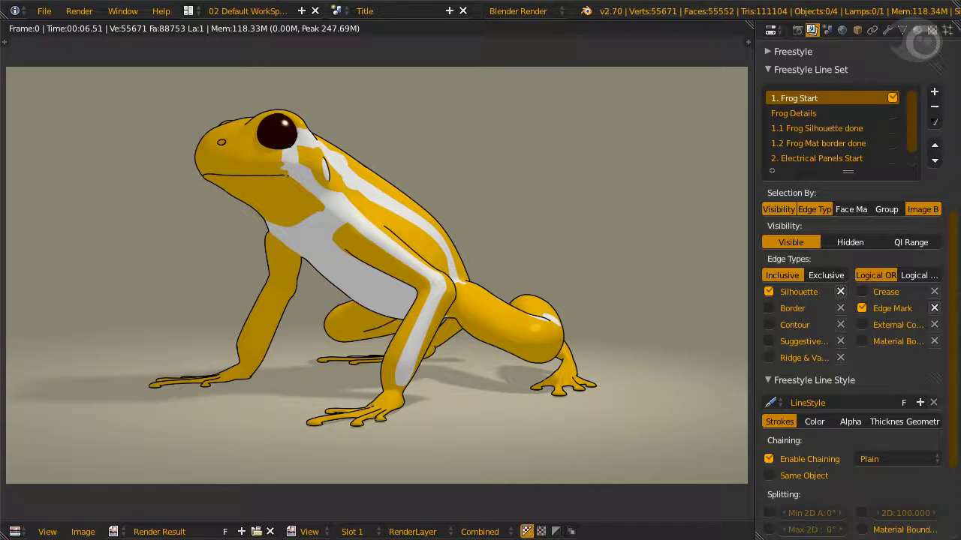
# - Collapse the line set settings and rename the line style to DarkOrganicSilhouette
pyautogui.click(811, 70)
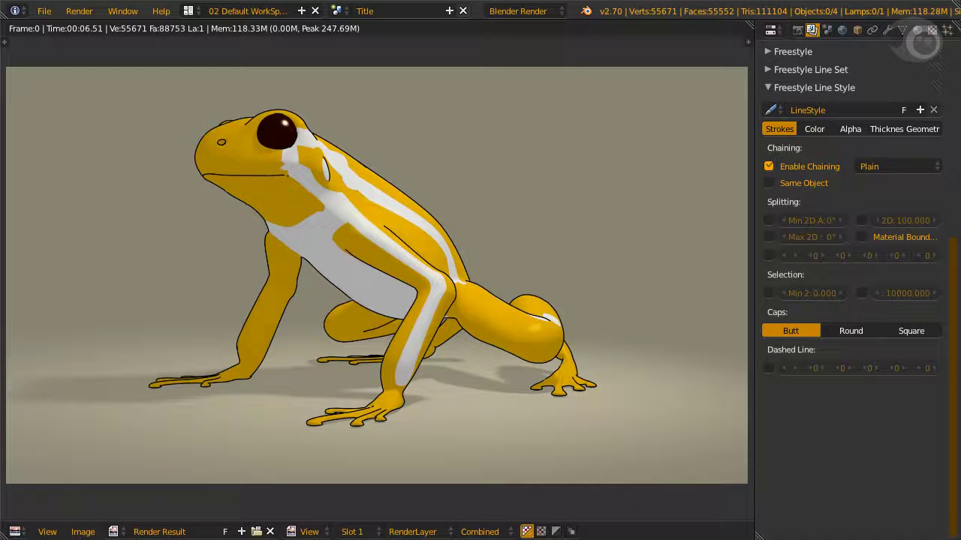
pyautogui.click(886, 110)
pyautogui.write('DarkOrganicSilhouette')
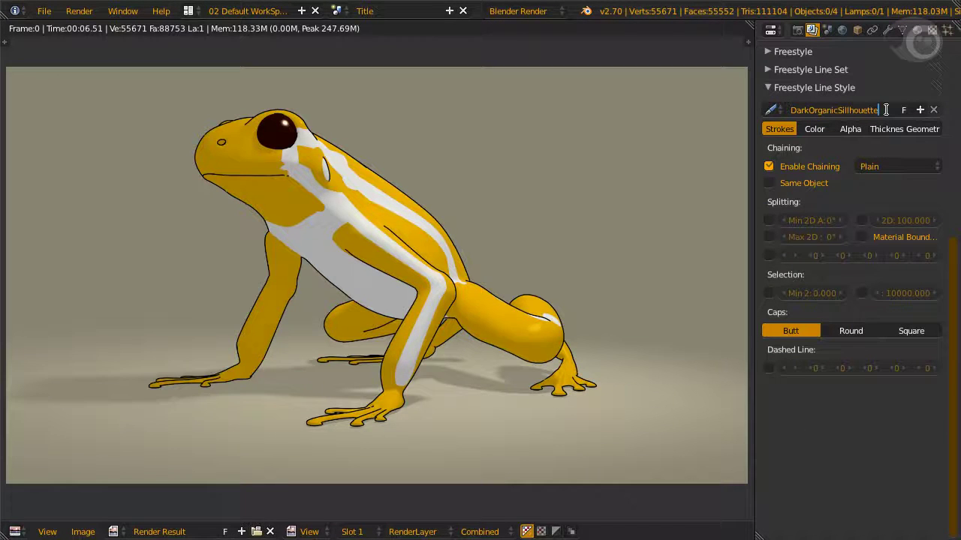
pyautogui.press('Return')
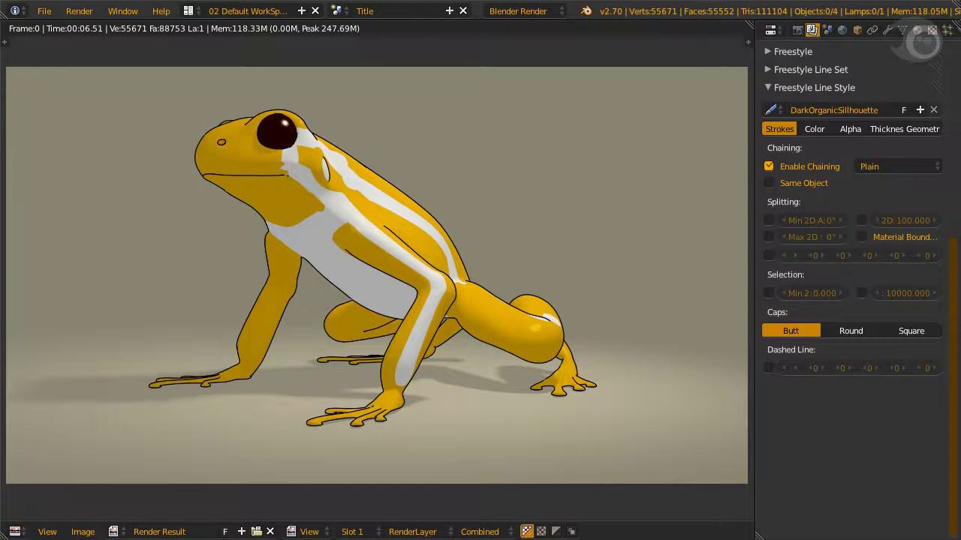
# - Set the line Base Color to the frog's sampled yellow, then darken it to dark brown
pyautogui.click(814, 129)
pyautogui.click(897, 148)
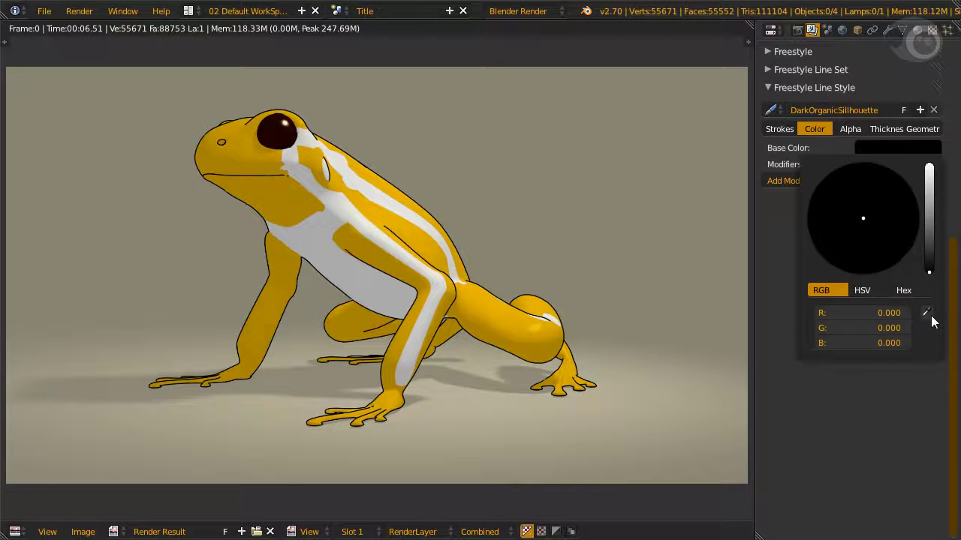
pyautogui.click(927, 313)
pyautogui.click(288, 194)
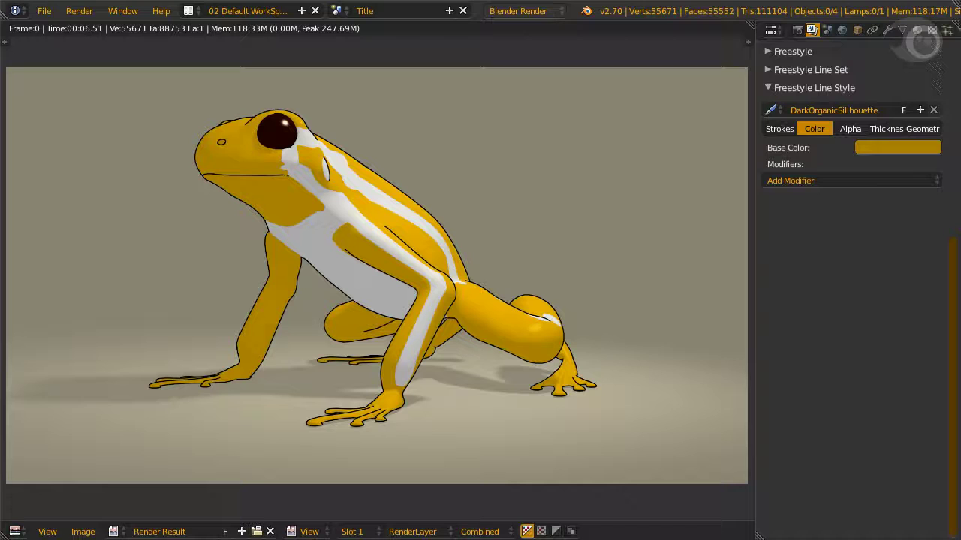
pyautogui.click(897, 148)
pyautogui.moveTo(929, 169); pyautogui.dragTo(931, 241)
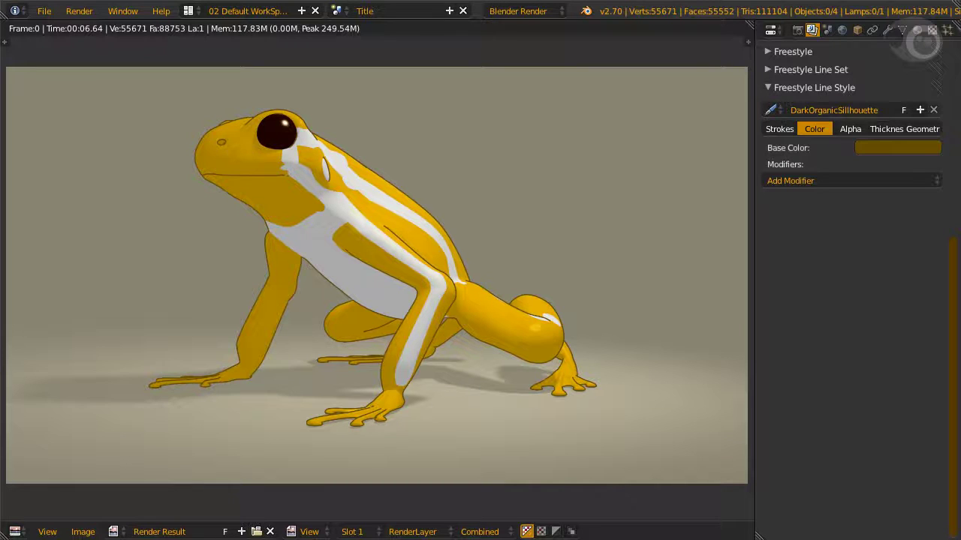
# - Switch the line thickness mapping to Curve and select the curve's bottom-right point
pyautogui.click(886, 129)
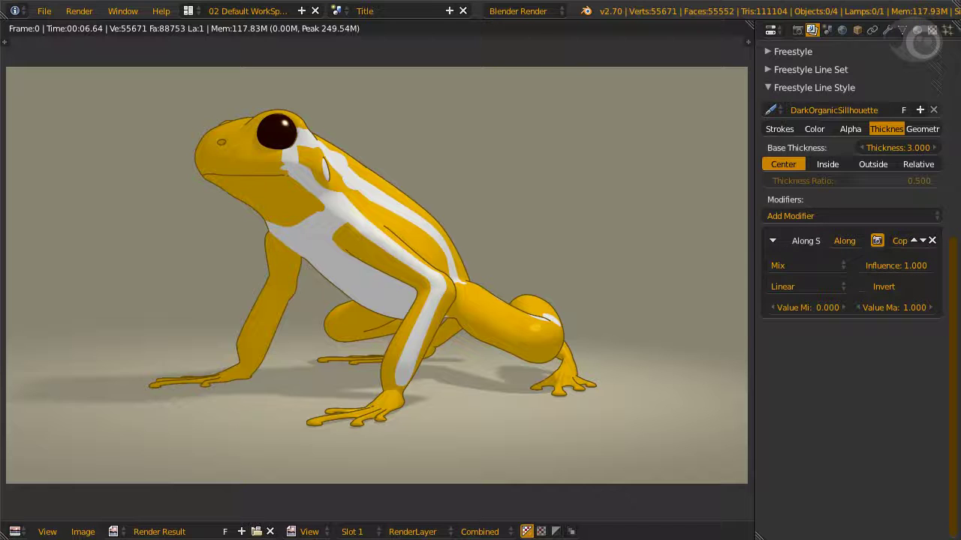
pyautogui.click(803, 286)
pyautogui.click(836, 253)
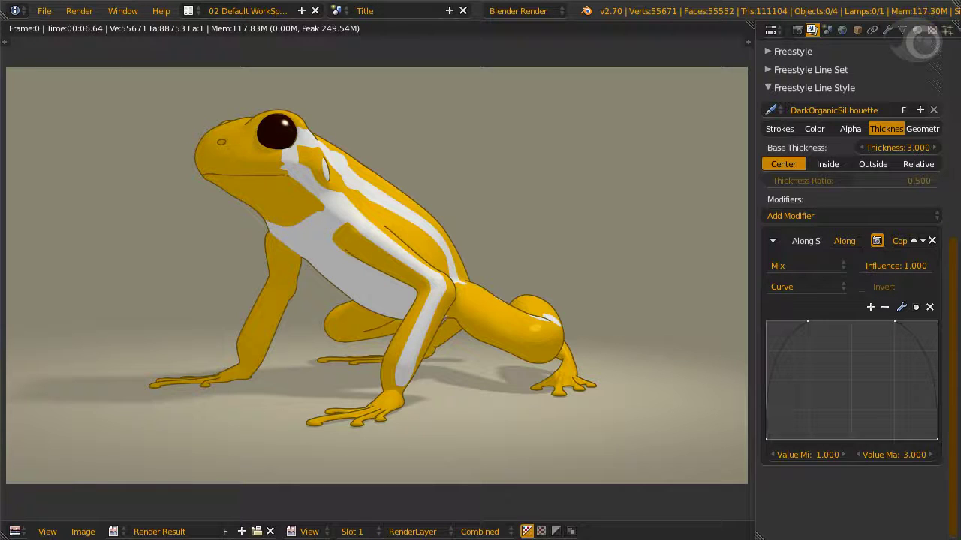
pyautogui.click(935, 439)
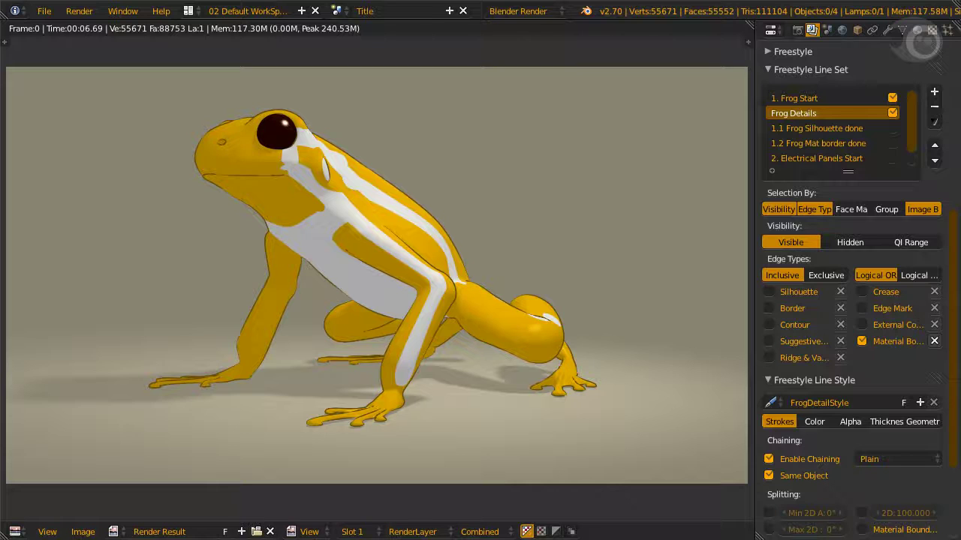
# - Open the FrogDetailStyle base colour picker for the detail lines, then collapse the line set settings
pyautogui.click(814, 421)
pyautogui.click(897, 441)
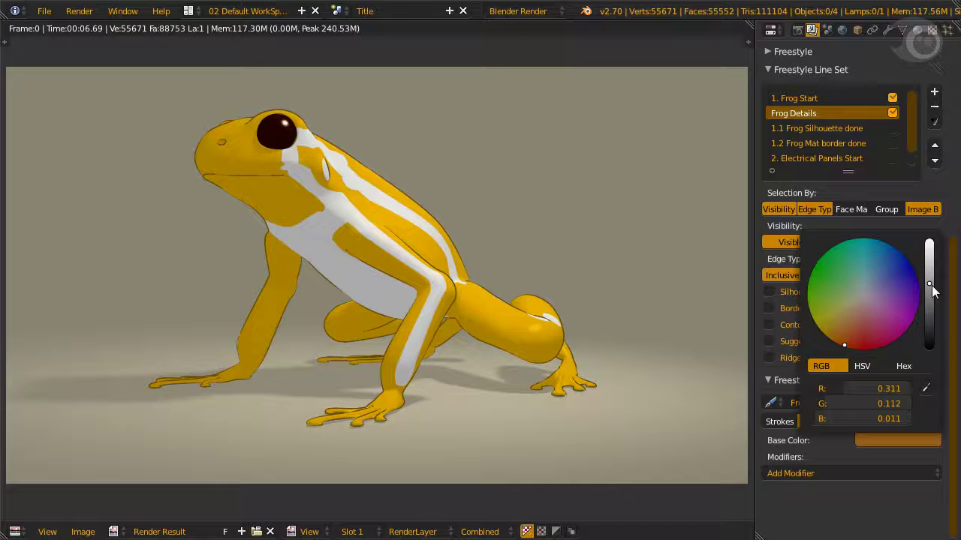
pyautogui.click(810, 69)
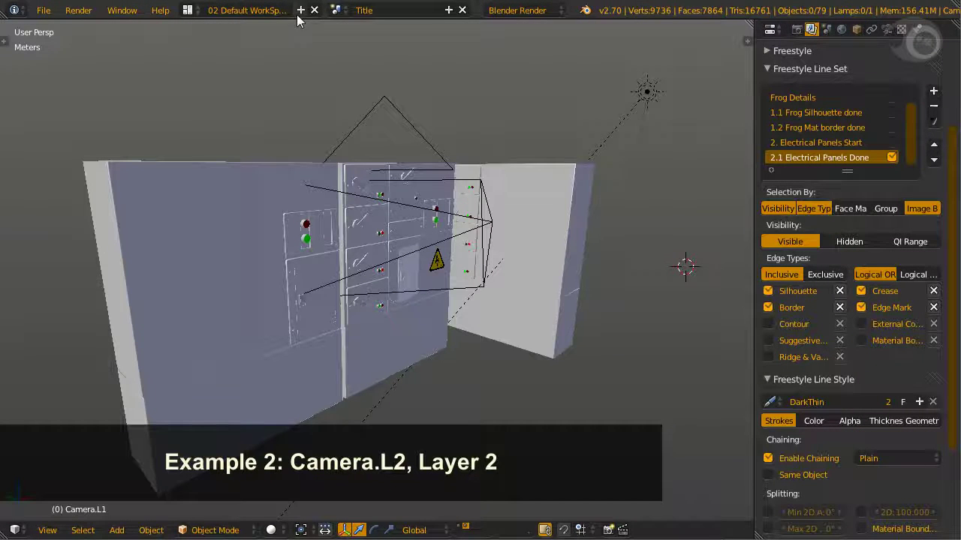
# - Select Camera.L2 and make it the active view camera
pyautogui.rightClick(414, 126)
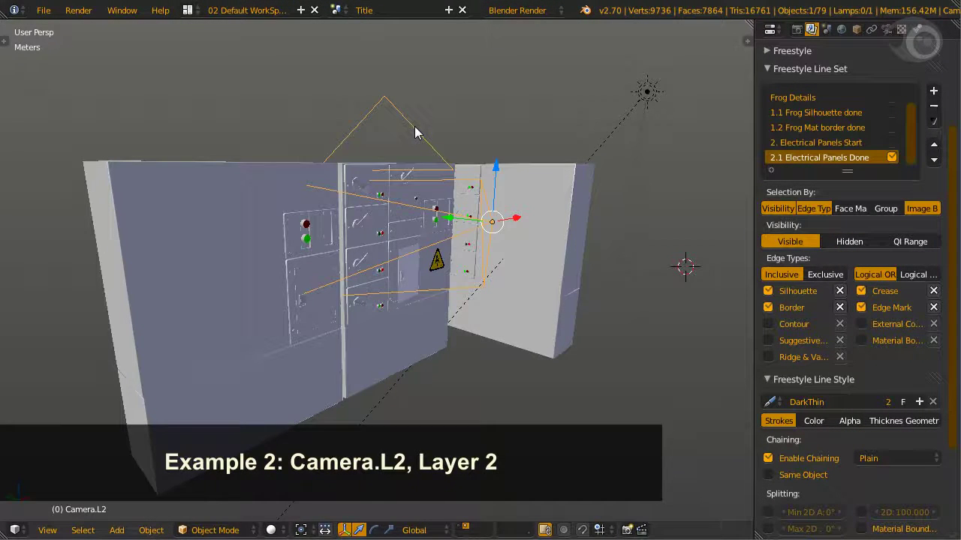
pyautogui.press('ctrl+KP_0')
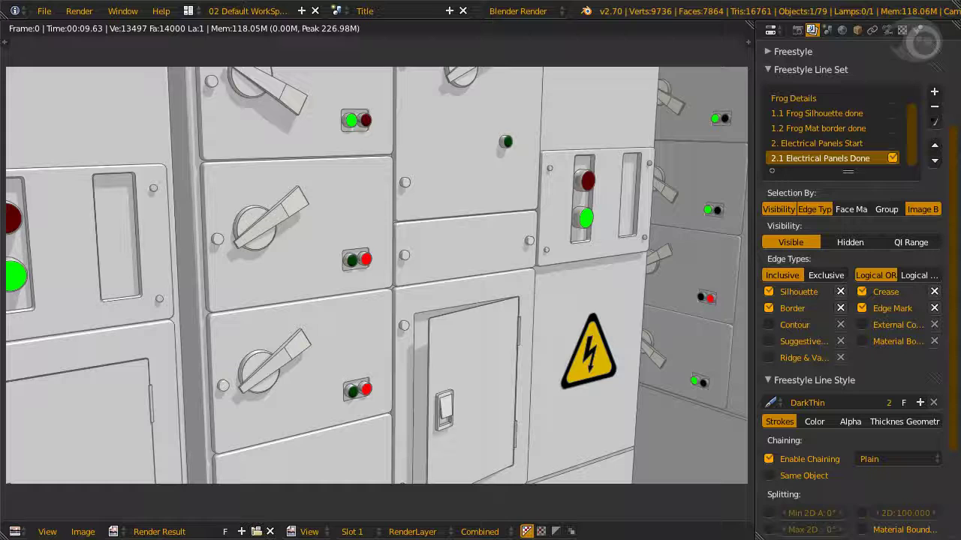
# - Close the render and inspect the rotary-switch panel cover's mesh edges in local view
pyautogui.press('Escape')
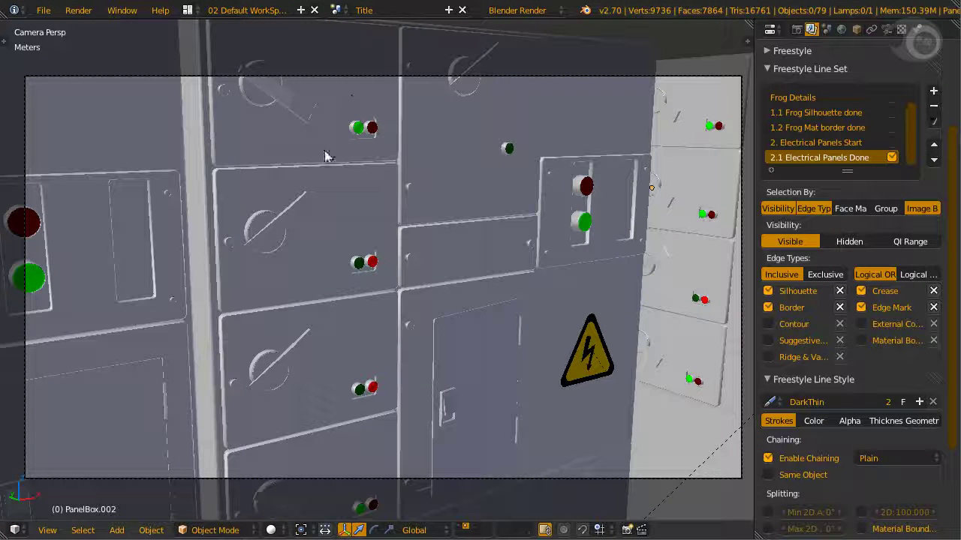
pyautogui.rightClick(354, 210)
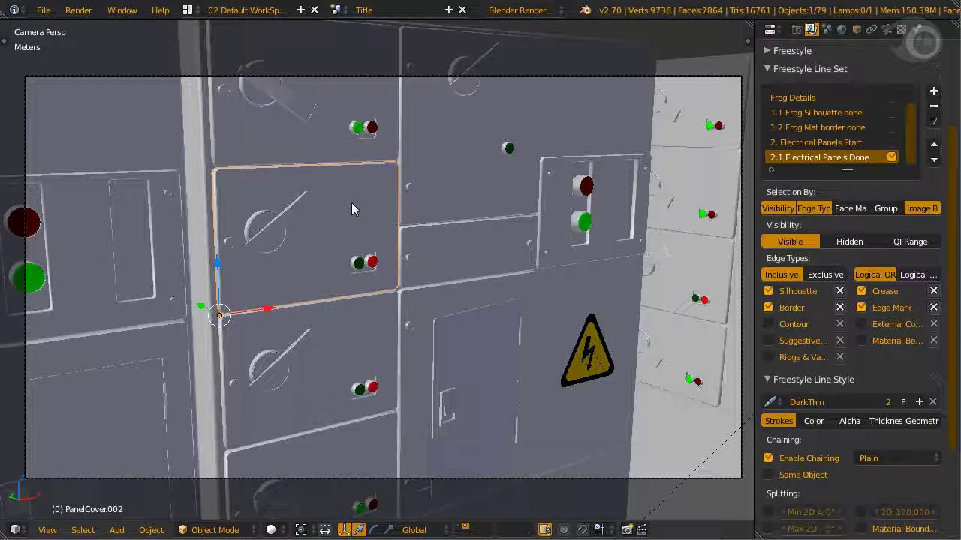
pyautogui.press('KP_Divide')
pyautogui.press('Tab')
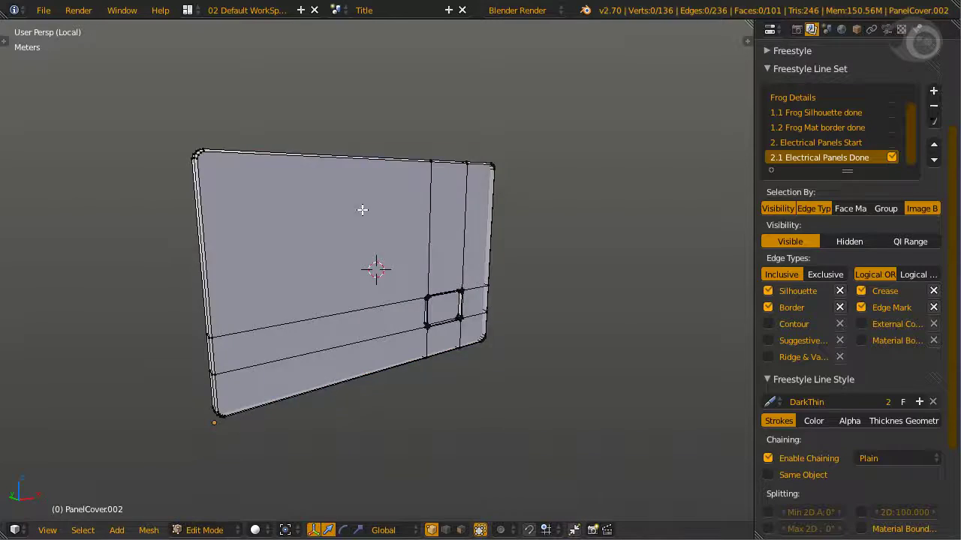
pyautogui.moveTo(358, 205)
pyautogui.mouseDown(button='middle')
pyautogui.moveTo(250, 195)
pyautogui.moveTo(375, 240)
pyautogui.moveTo(498, 257)
pyautogui.moveTo(497, 294)
pyautogui.moveTo(574, 278)
pyautogui.moveTo(625, 234)
pyautogui.moveTo(654, 242)
pyautogui.mouseUp(button='middle')
pyautogui.press('Tab')
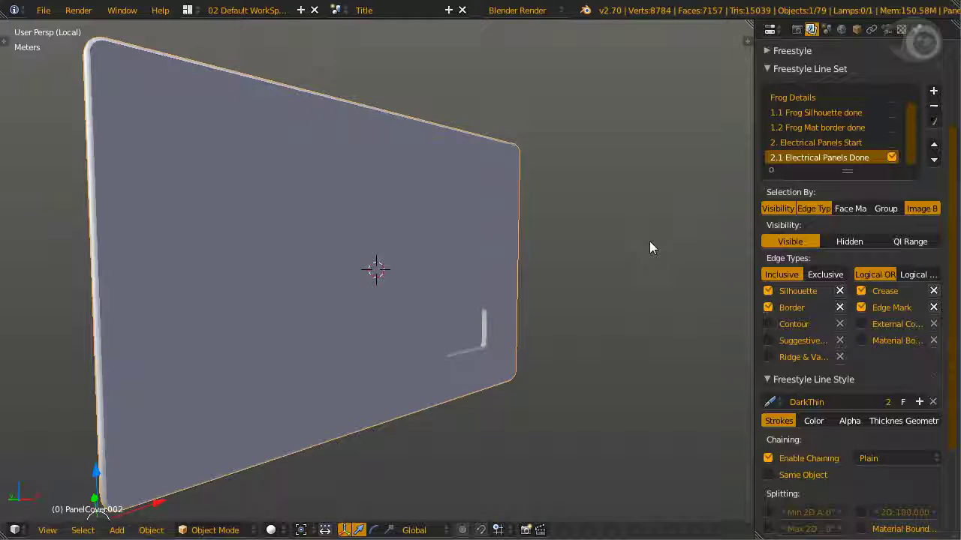
pyautogui.press('KP_Divide')
# - Inspect the knob's mesh in Edit Mode in local view
pyautogui.press('KP_Divide')
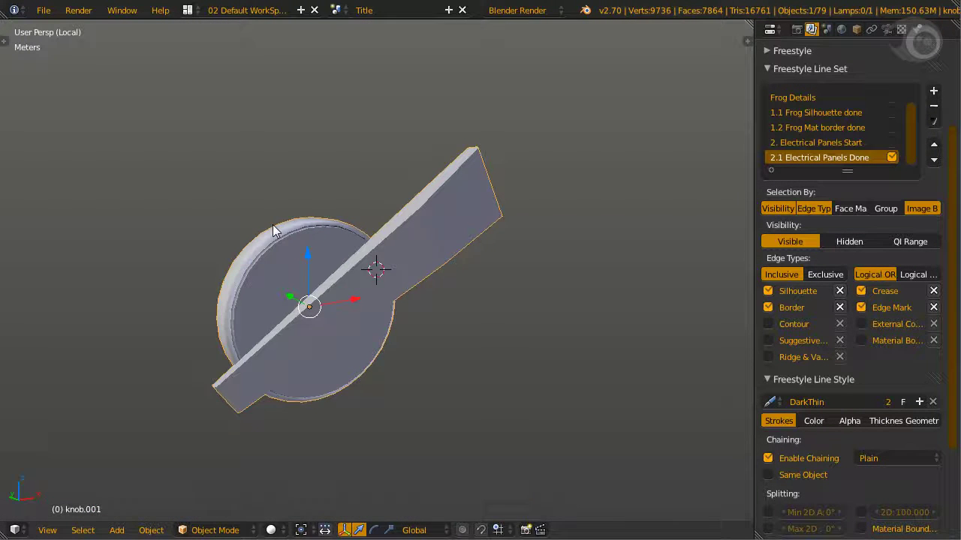
pyautogui.press('Tab')
pyautogui.moveTo(370, 232); pyautogui.dragTo(293, 242, button='middle')
pyautogui.press('Tab')
# - Isolate the red indicator light IndicatorRedOn.001 and work on its rim edges in Edit Mode
pyautogui.press('KP_Divide')
pyautogui.rightClick(377, 266)
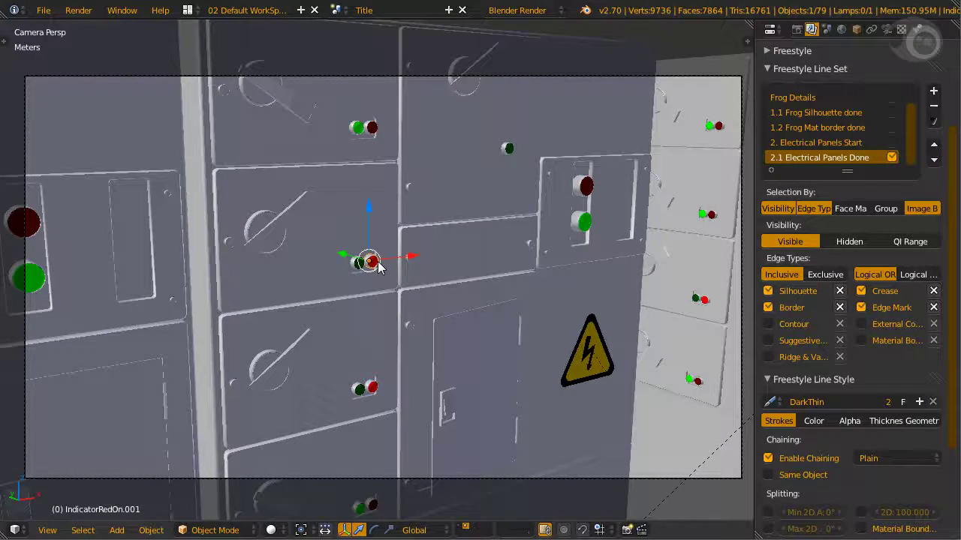
pyautogui.press('KP_Divide')
pyautogui.press('Tab')
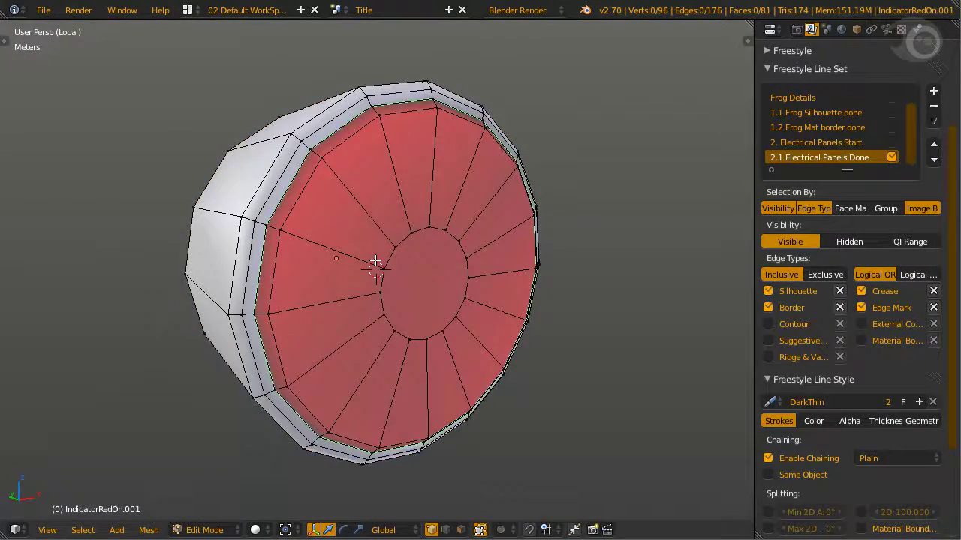
pyautogui.moveTo(375, 261); pyautogui.dragTo(228, 270, button='middle')
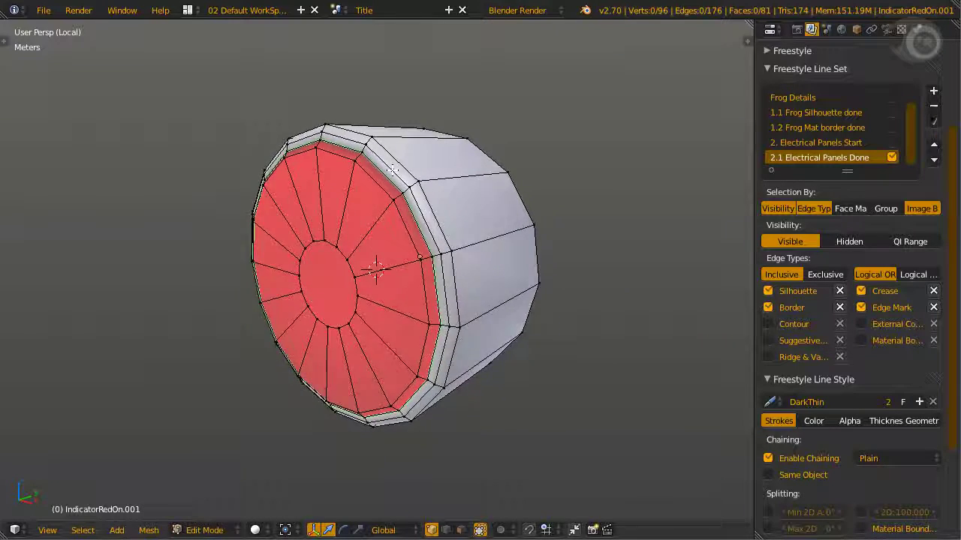
pyautogui.scroll(2, 433, 154)
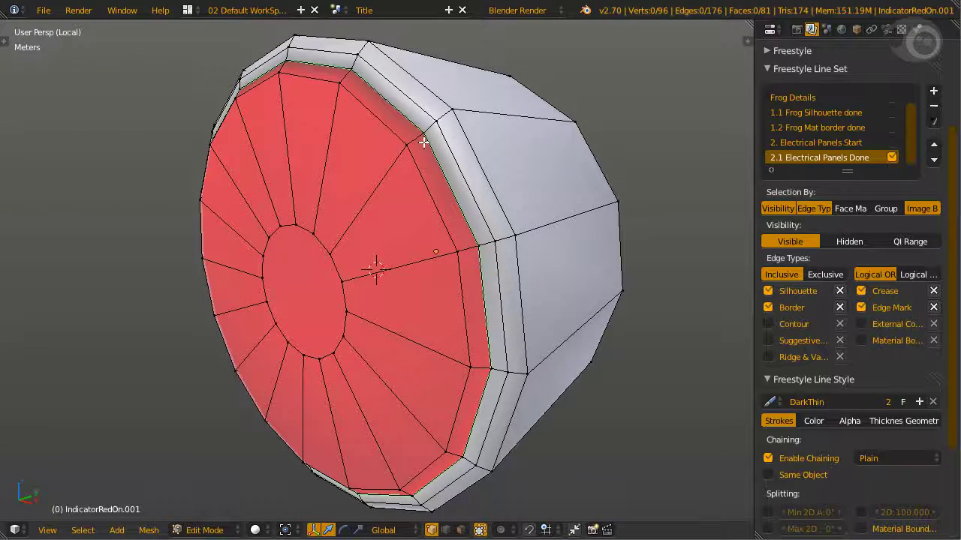
pyautogui.press('Tab')
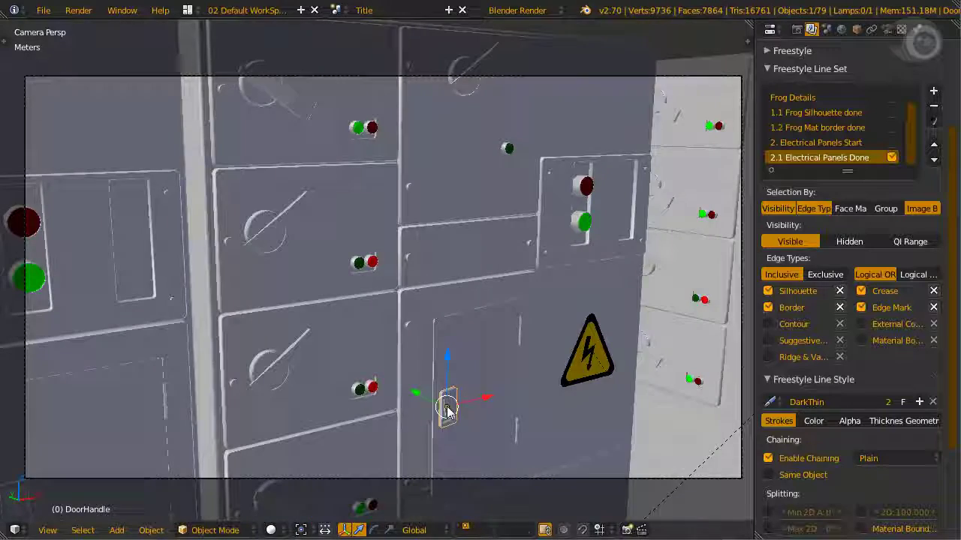
# - Isolate the door handle, mark its top edge in Edit Mode, then leave local view
pyautogui.press('KP_Divide')
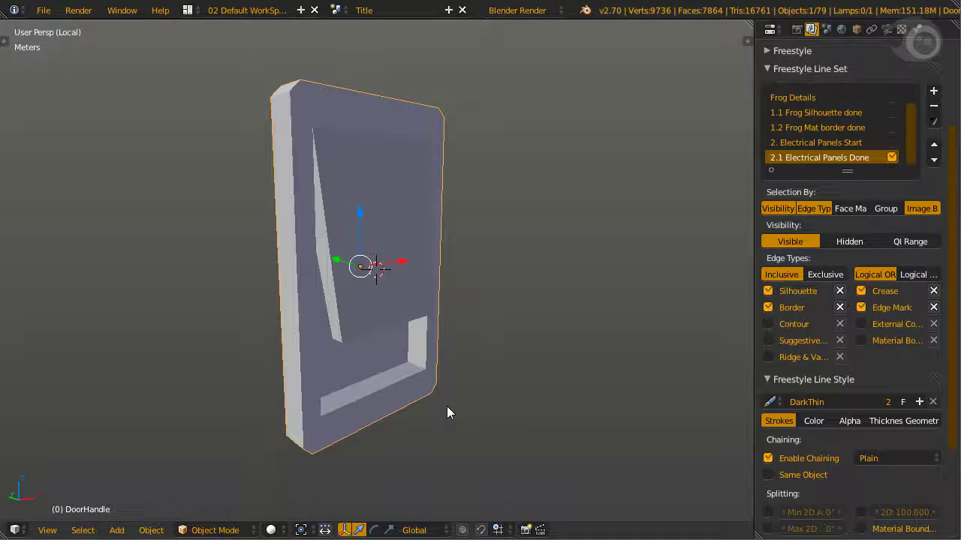
pyautogui.moveTo(396, 257); pyautogui.dragTo(302, 250, button='middle')
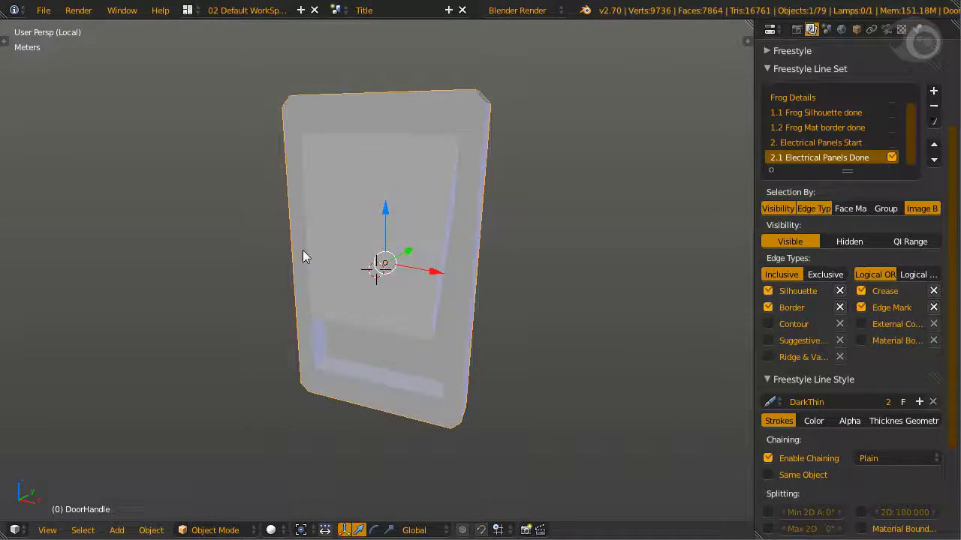
pyautogui.press('Tab')
pyautogui.moveTo(412, 225)
pyautogui.mouseDown(button='middle')
pyautogui.moveTo(497, 253)
pyautogui.moveTo(409, 223)
pyautogui.mouseUp(button='middle')
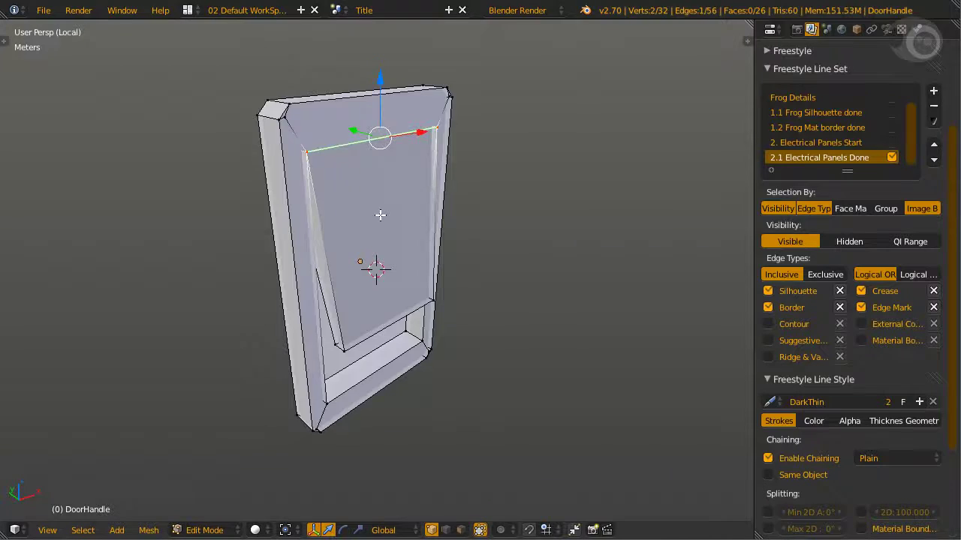
pyautogui.press('a')
pyautogui.moveTo(345, 213); pyautogui.dragTo(128, 177, button='middle')
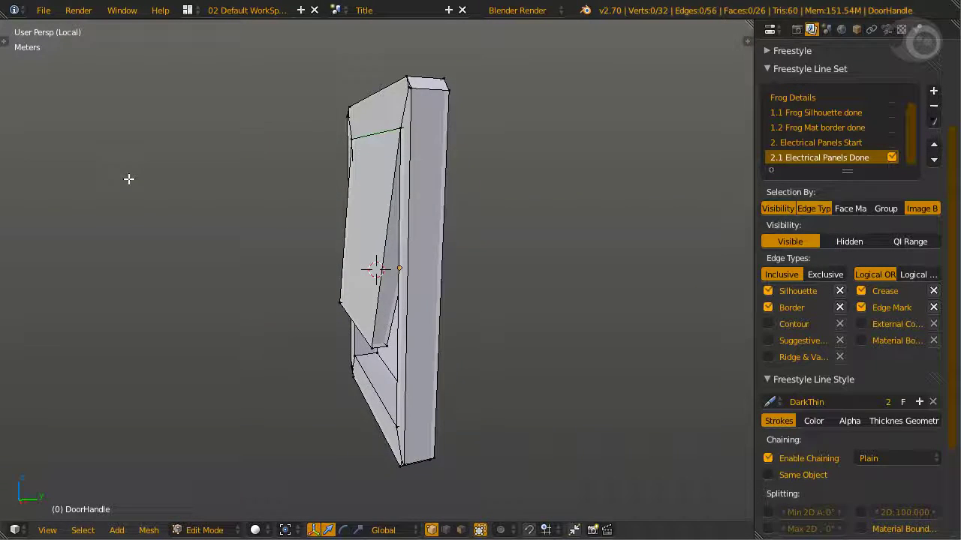
pyautogui.moveTo(282, 186); pyautogui.dragTo(517, 207, button='middle')
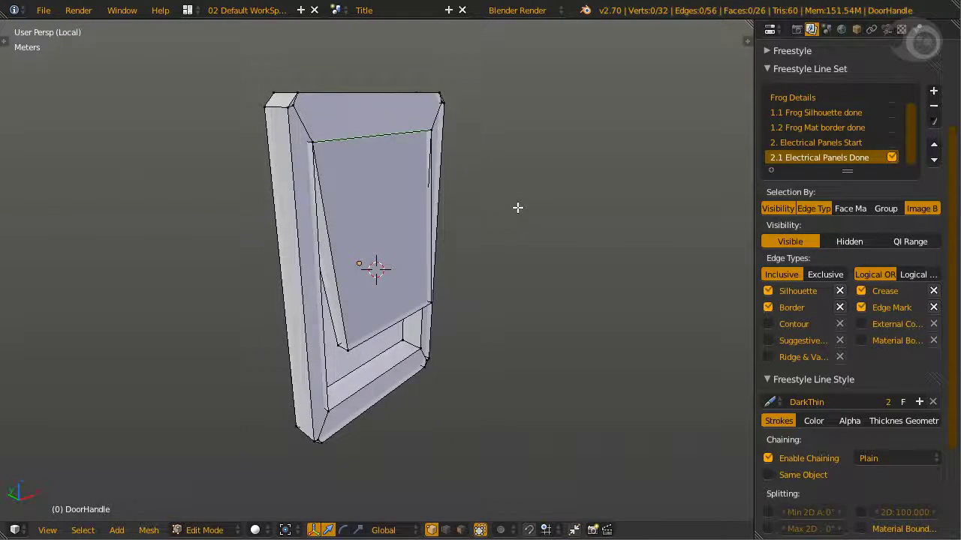
pyautogui.press('Tab')
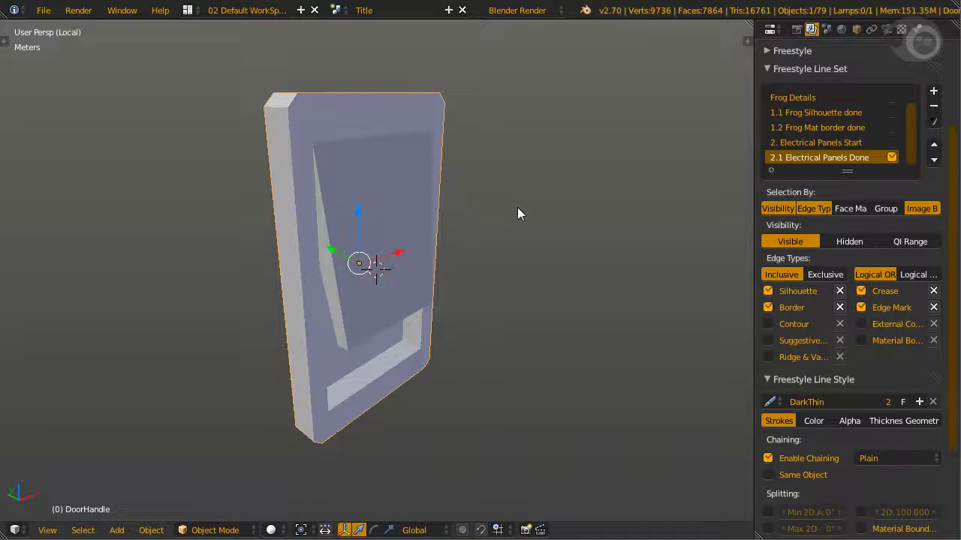
pyautogui.press('KP_Divide')
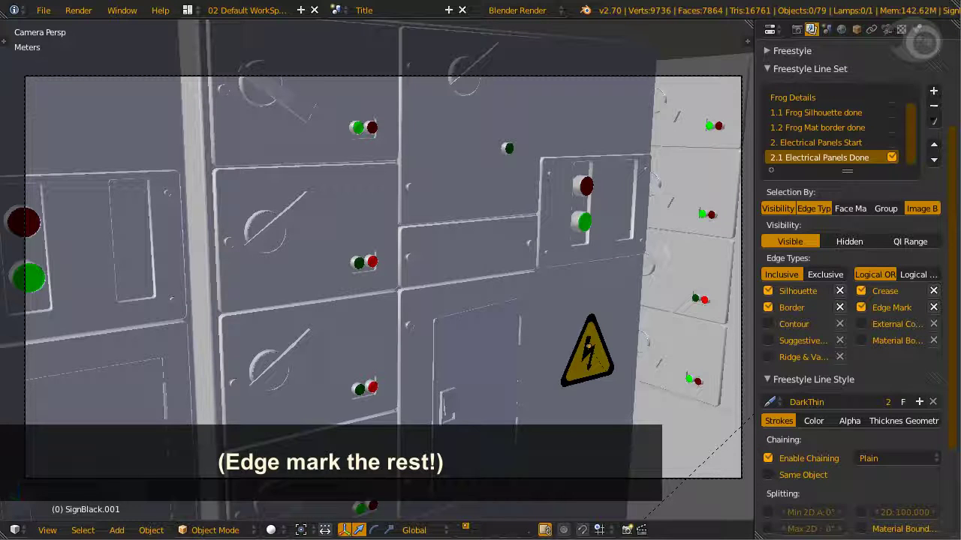
# - Move the warning sign and undo it, then activate the 2. Electrical Panels Start line set
pyautogui.rightClick(607, 359)
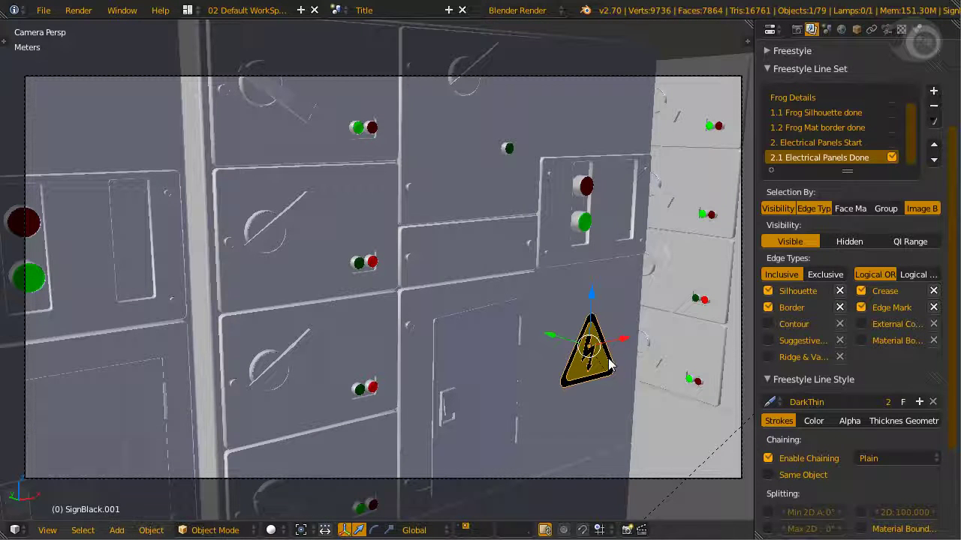
pyautogui.press('g')
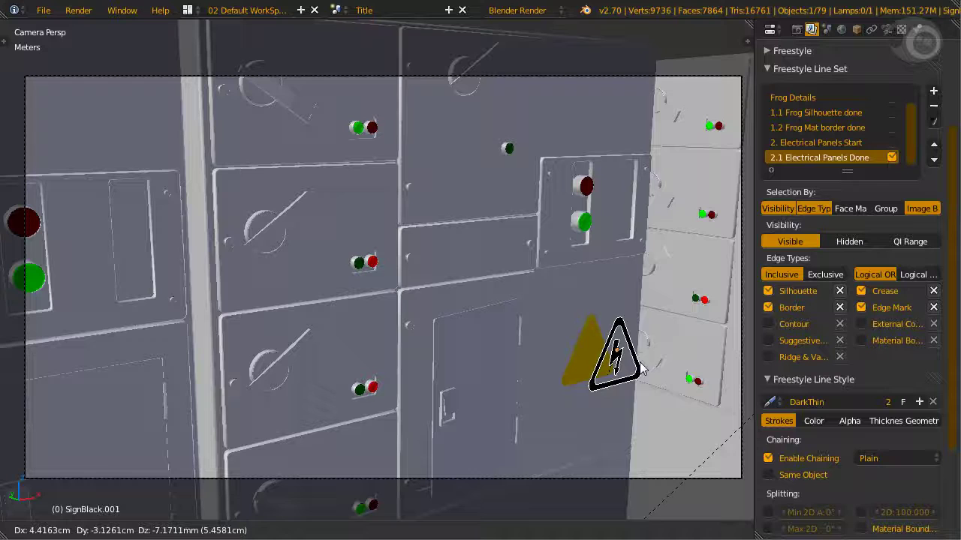
pyautogui.click(654, 369)
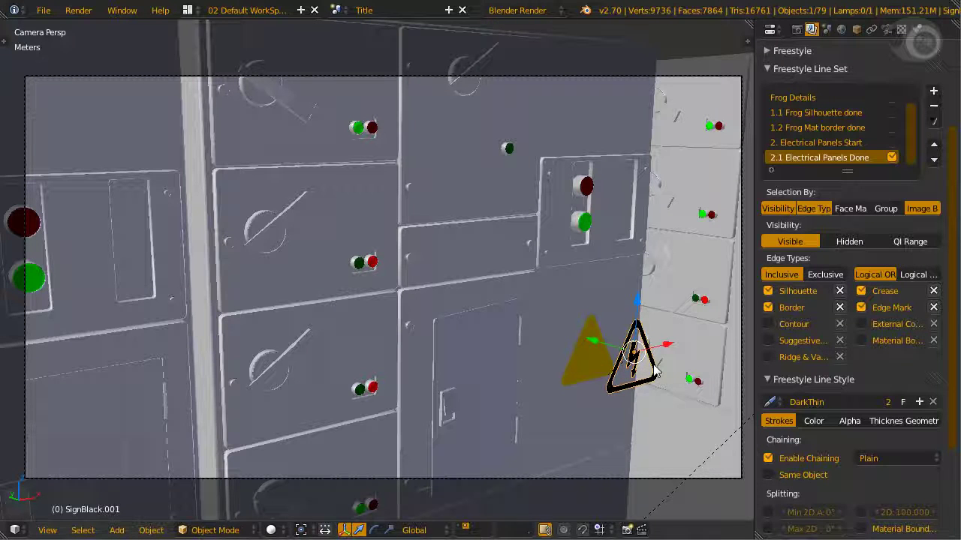
pyautogui.hotkey('ctrl', 'z')
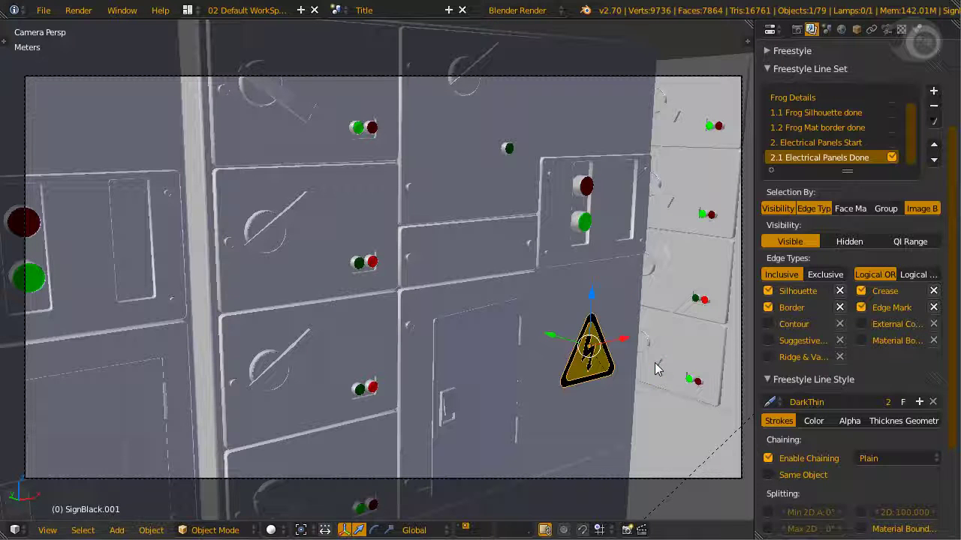
pyautogui.press('a')
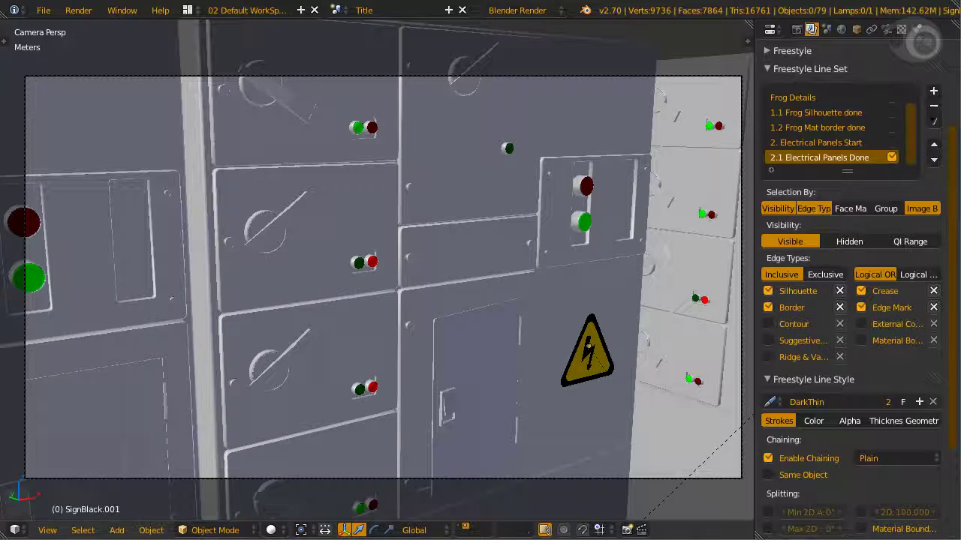
pyautogui.scroll(4, 900, 272)
pyautogui.click(900, 271)
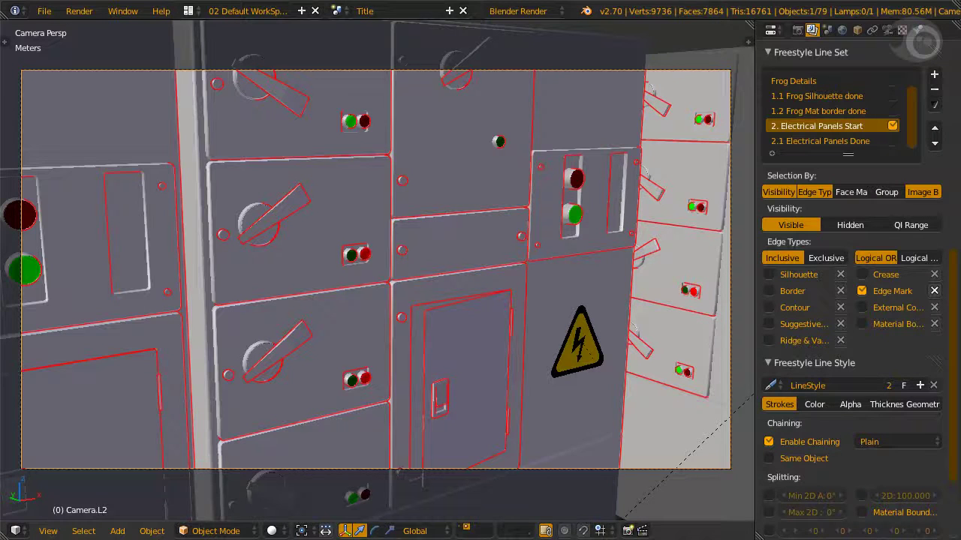
# - Add Silhouette, Border and Crease edge types and set Crease Angle to 91°
pyautogui.click(769, 274)
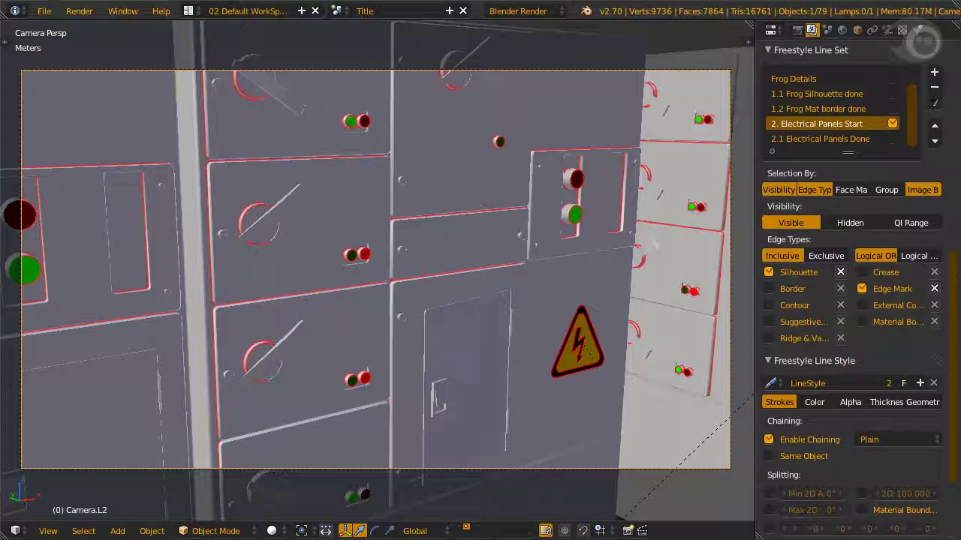
pyautogui.click(768, 289)
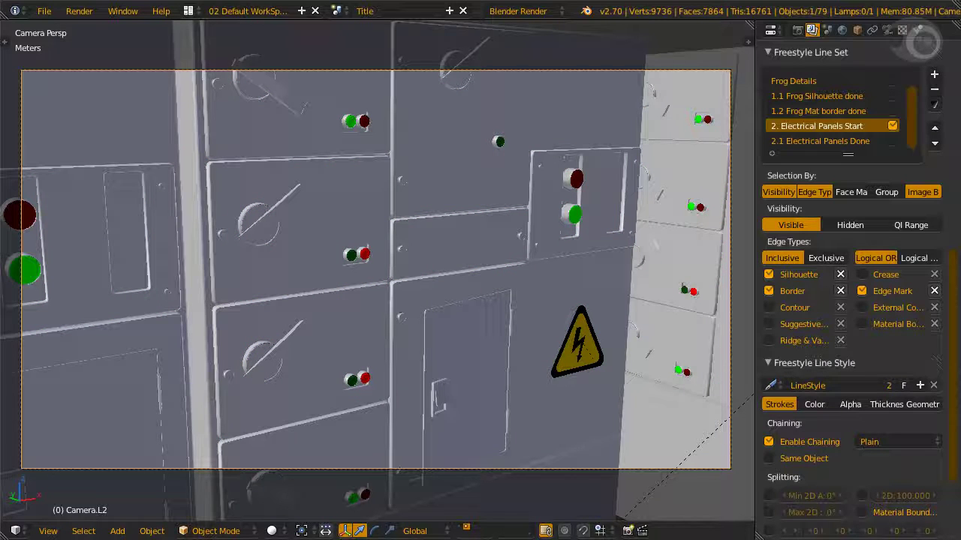
pyautogui.click(861, 274)
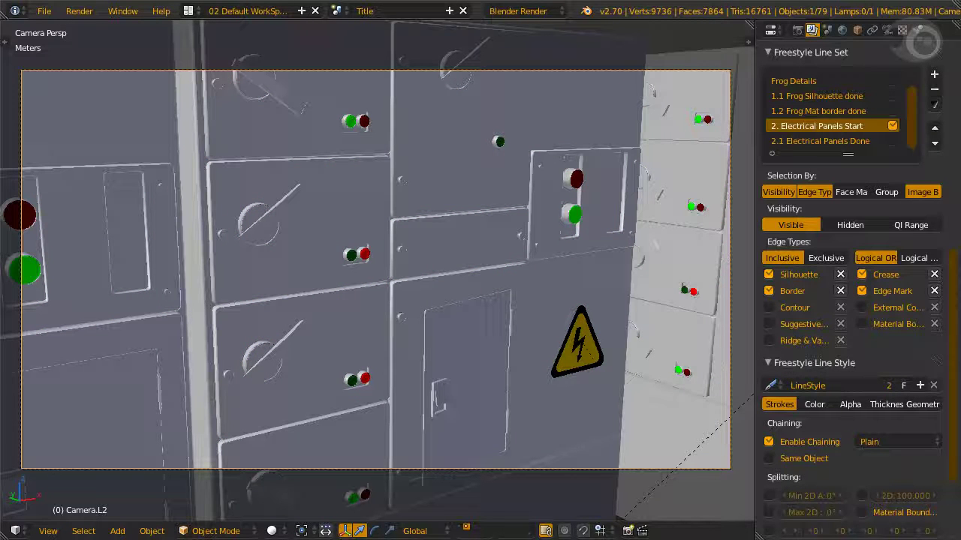
pyautogui.scroll(3, 813, 71)
pyautogui.click(814, 71)
pyautogui.write('91')
pyautogui.press('Return')
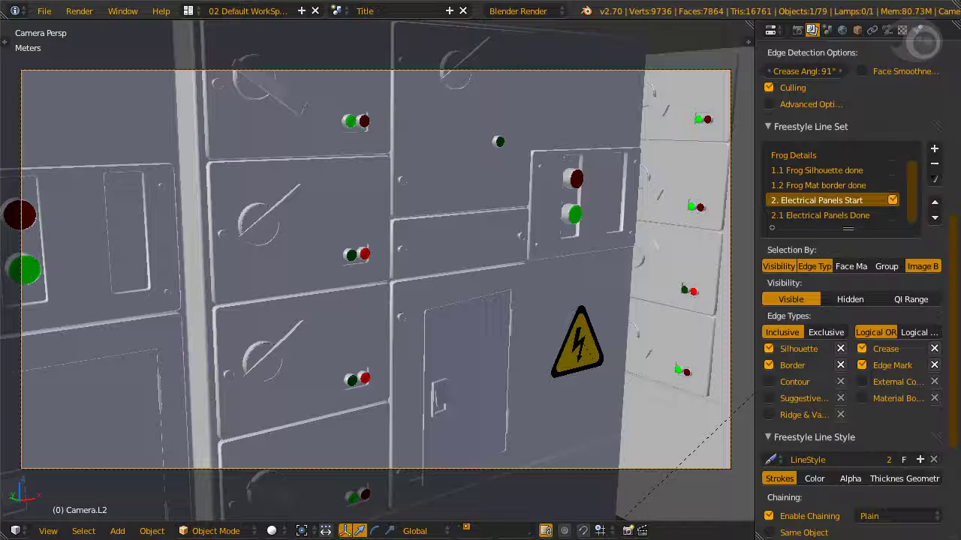
# - Toggle Solid under the render layer's Include options and render the camera view
pyautogui.scroll(10, 836, 287)
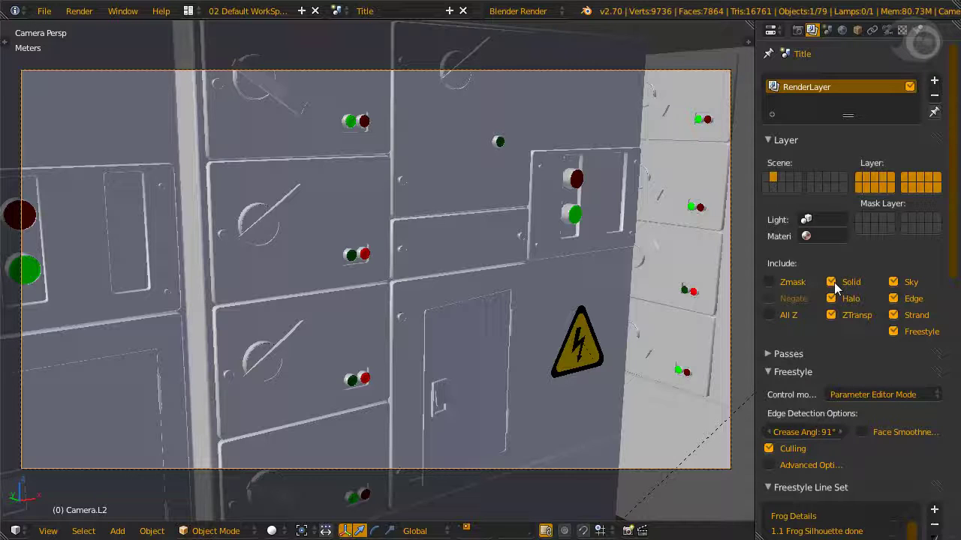
pyautogui.click(832, 282)
pyautogui.press('F12')
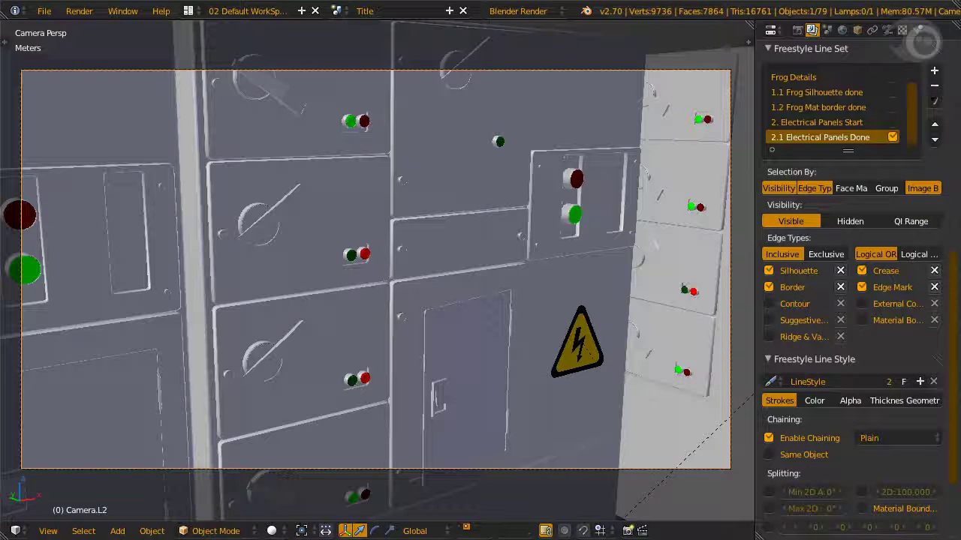
# - Review the DarkThin line style's 2.0 thickness and its colour, then re-render the electrical panels
pyautogui.scroll(-3, 831, 269)
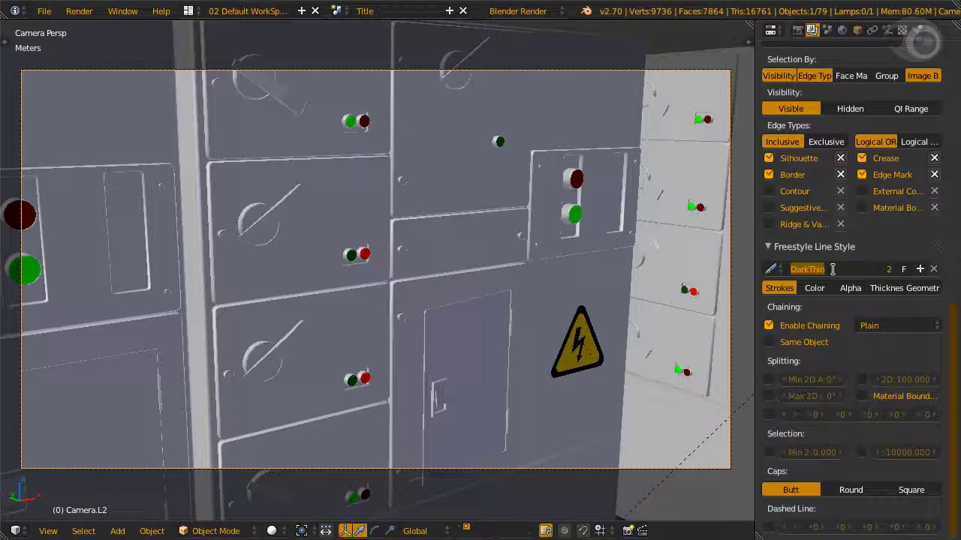
pyautogui.click(887, 289)
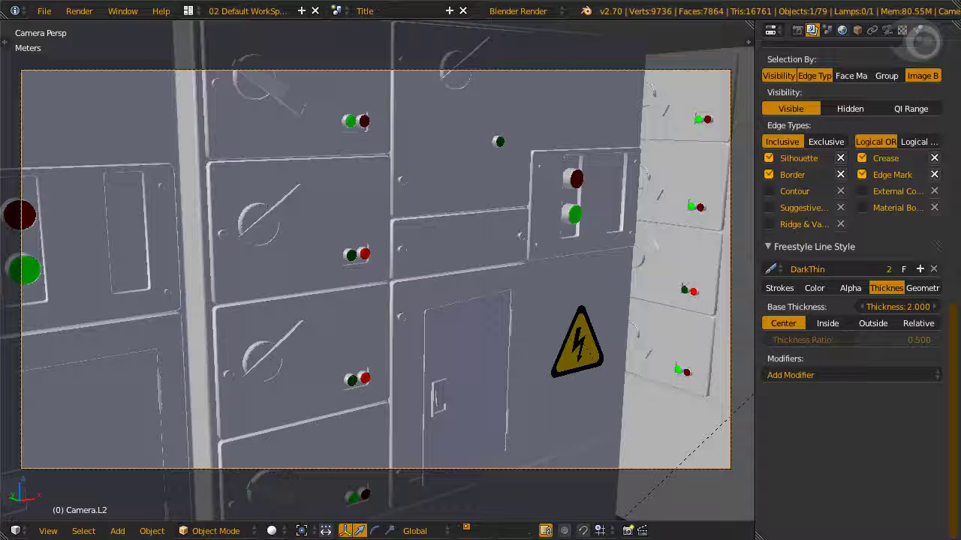
pyautogui.click(814, 288)
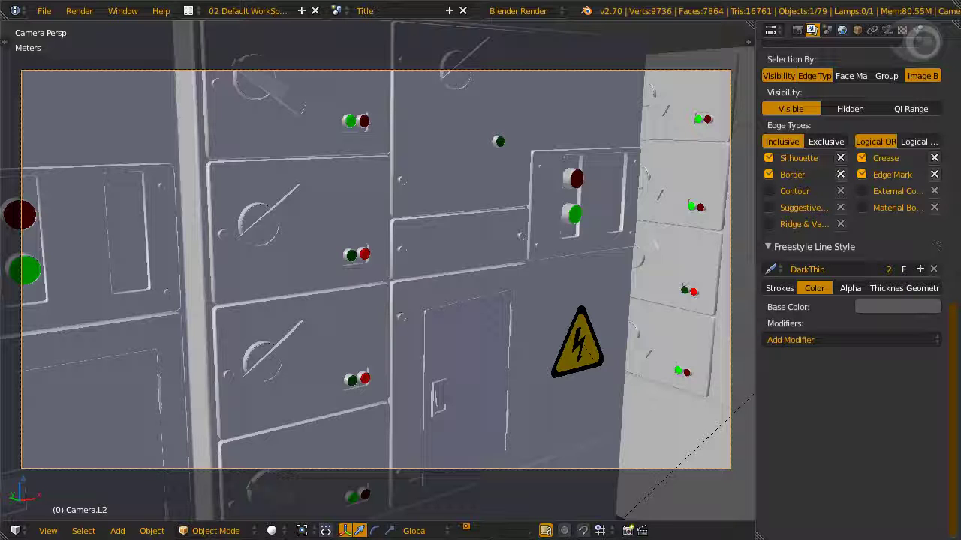
pyautogui.press('F11')
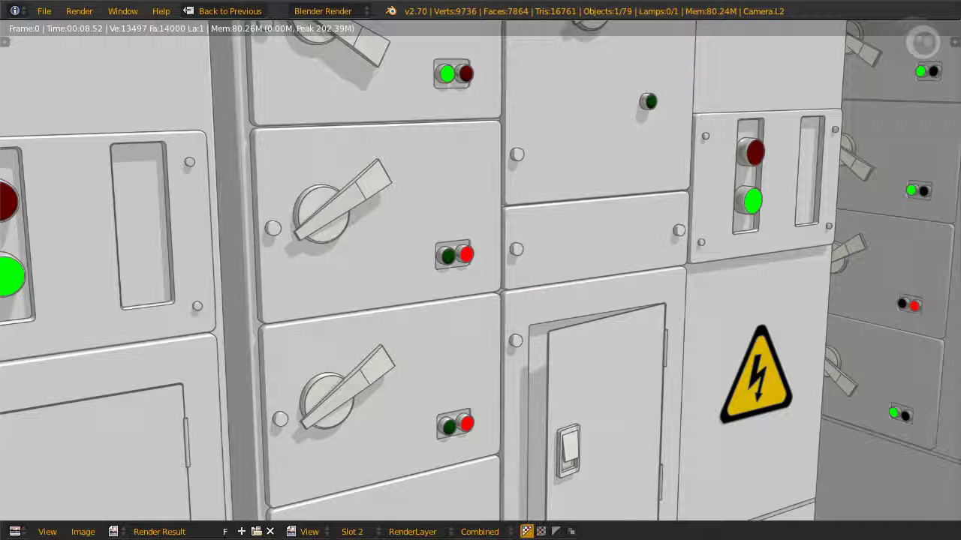